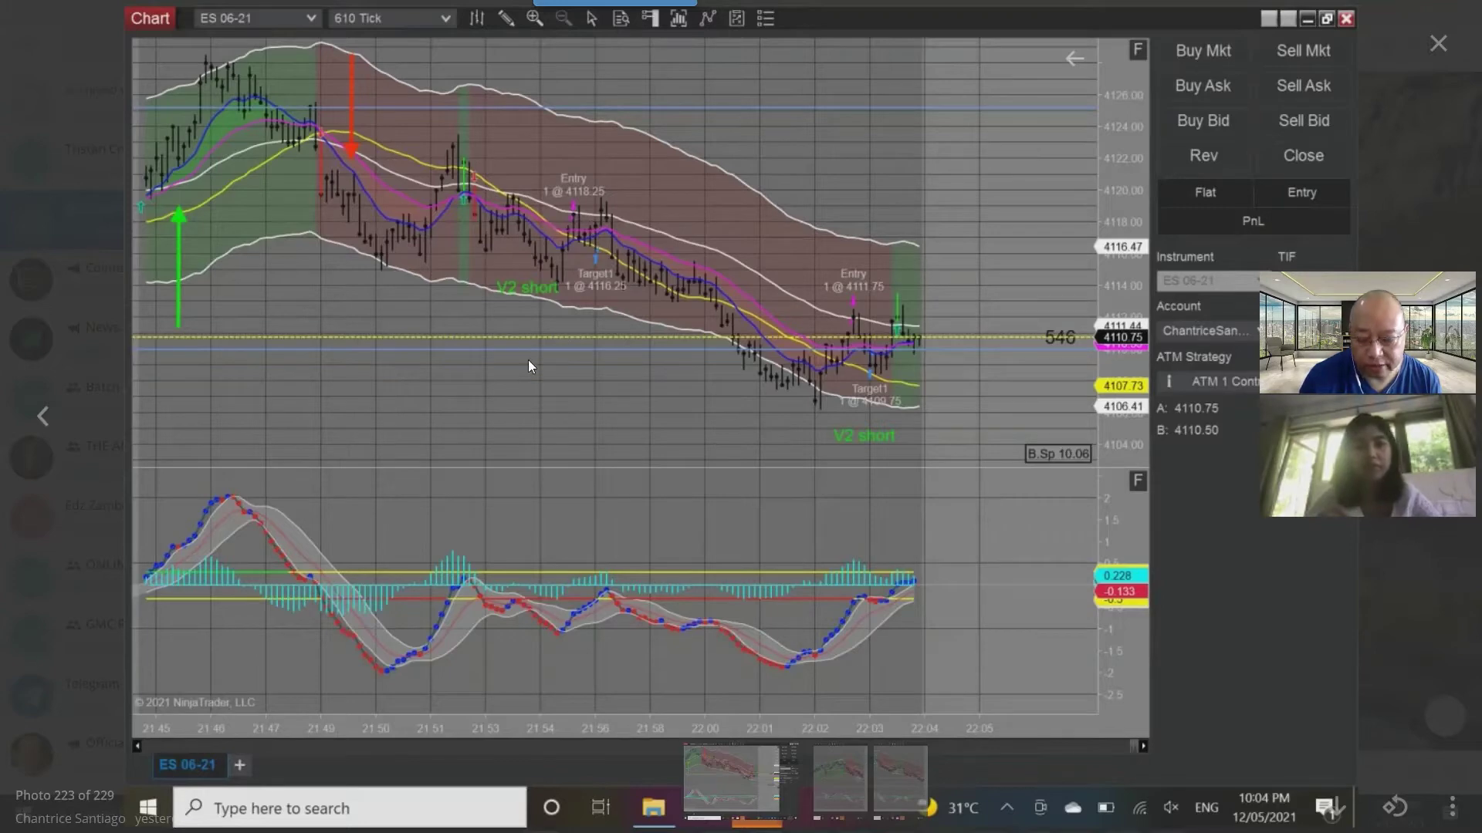
Glance back at the trade performance table, move the call window aside, then advance to ES 06-21 chart 224
click(46, 416)
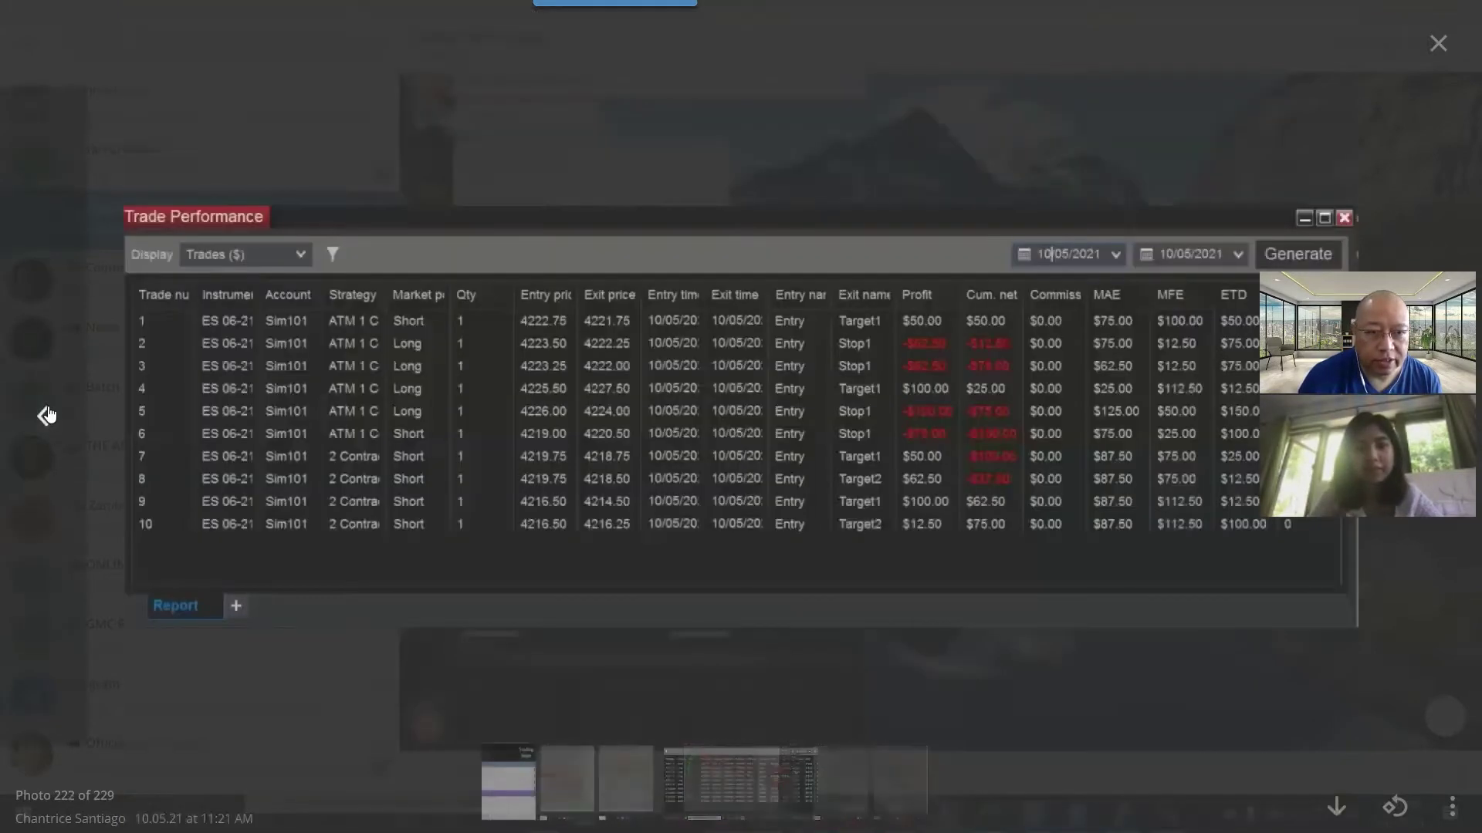
drag(1433, 523, 1272, 385)
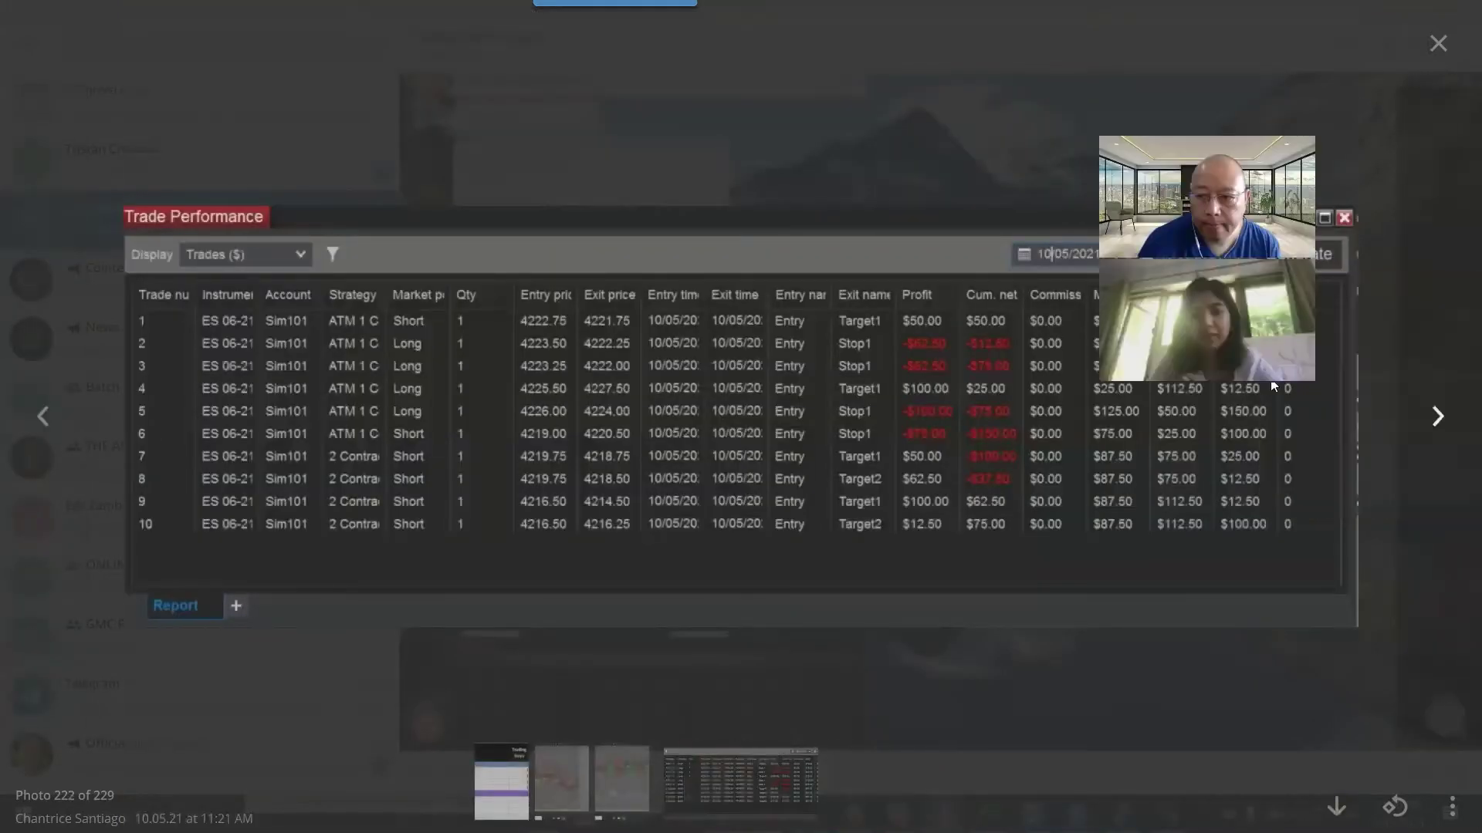
click(1437, 416)
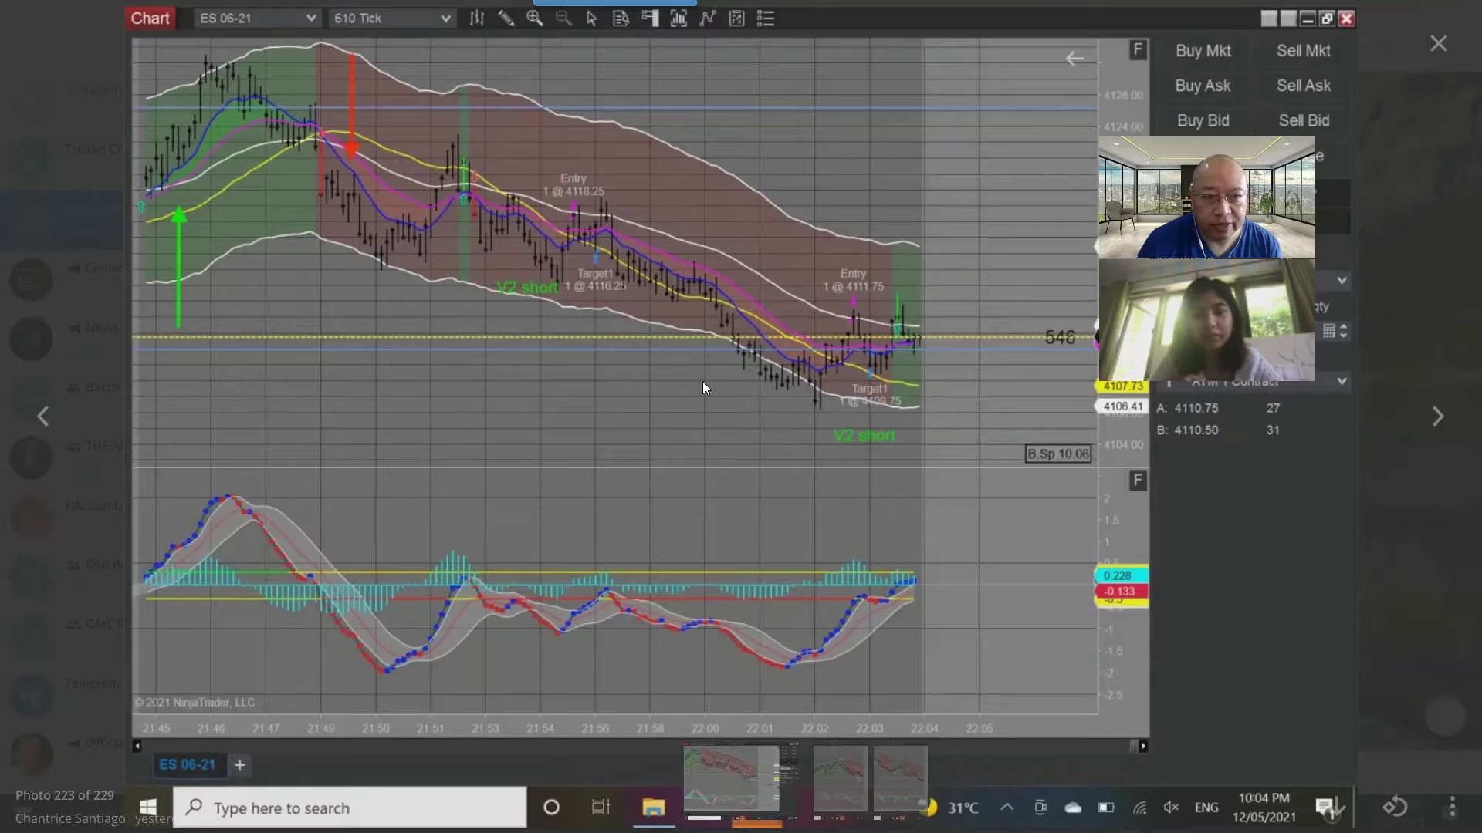
click(1440, 419)
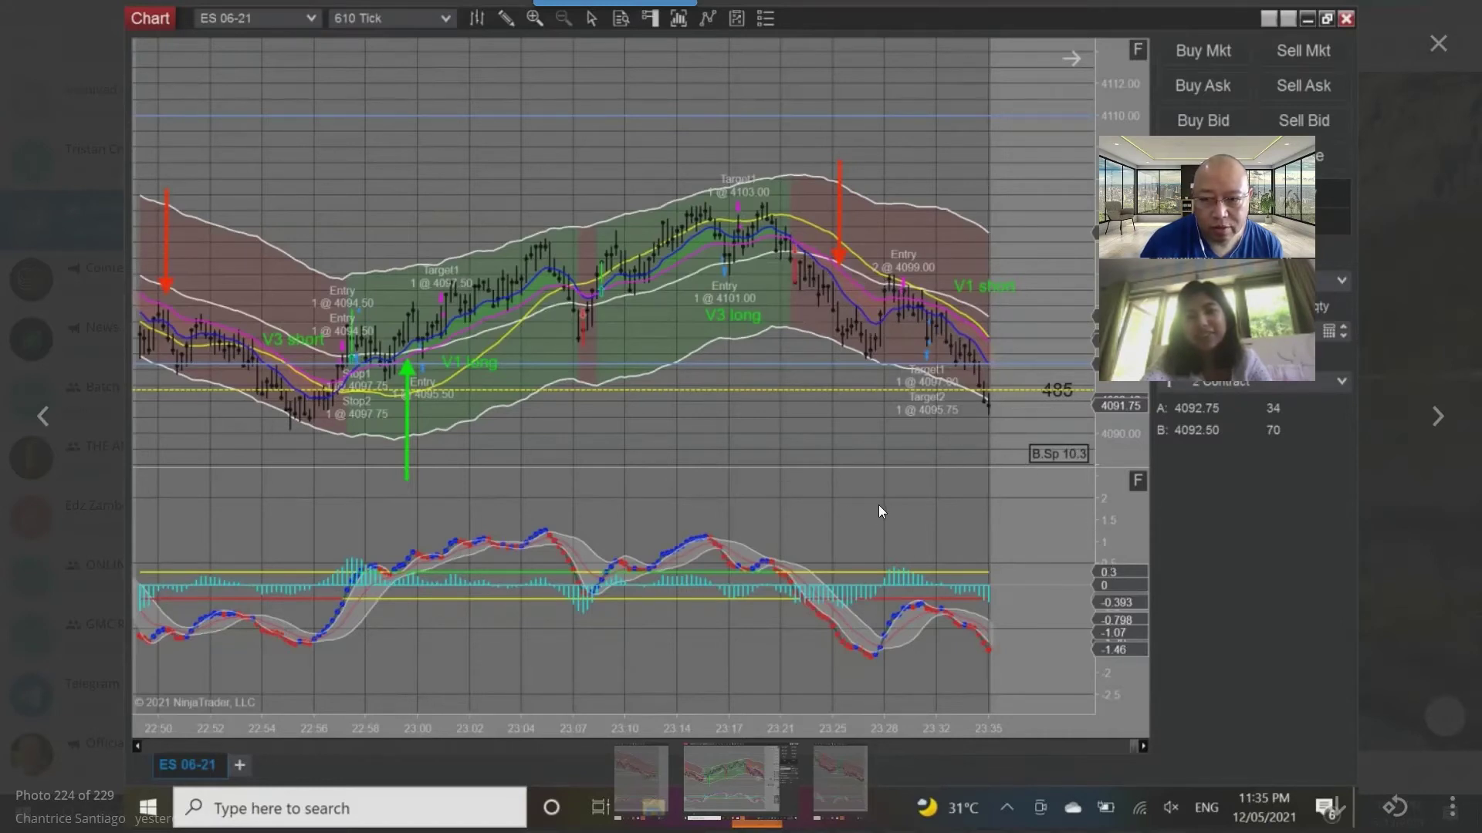
Skip ahead to photo 228, the 5/3/21–5/13/21 daily trading results spreadsheet
key(Right)
key(Right)
key(Right)
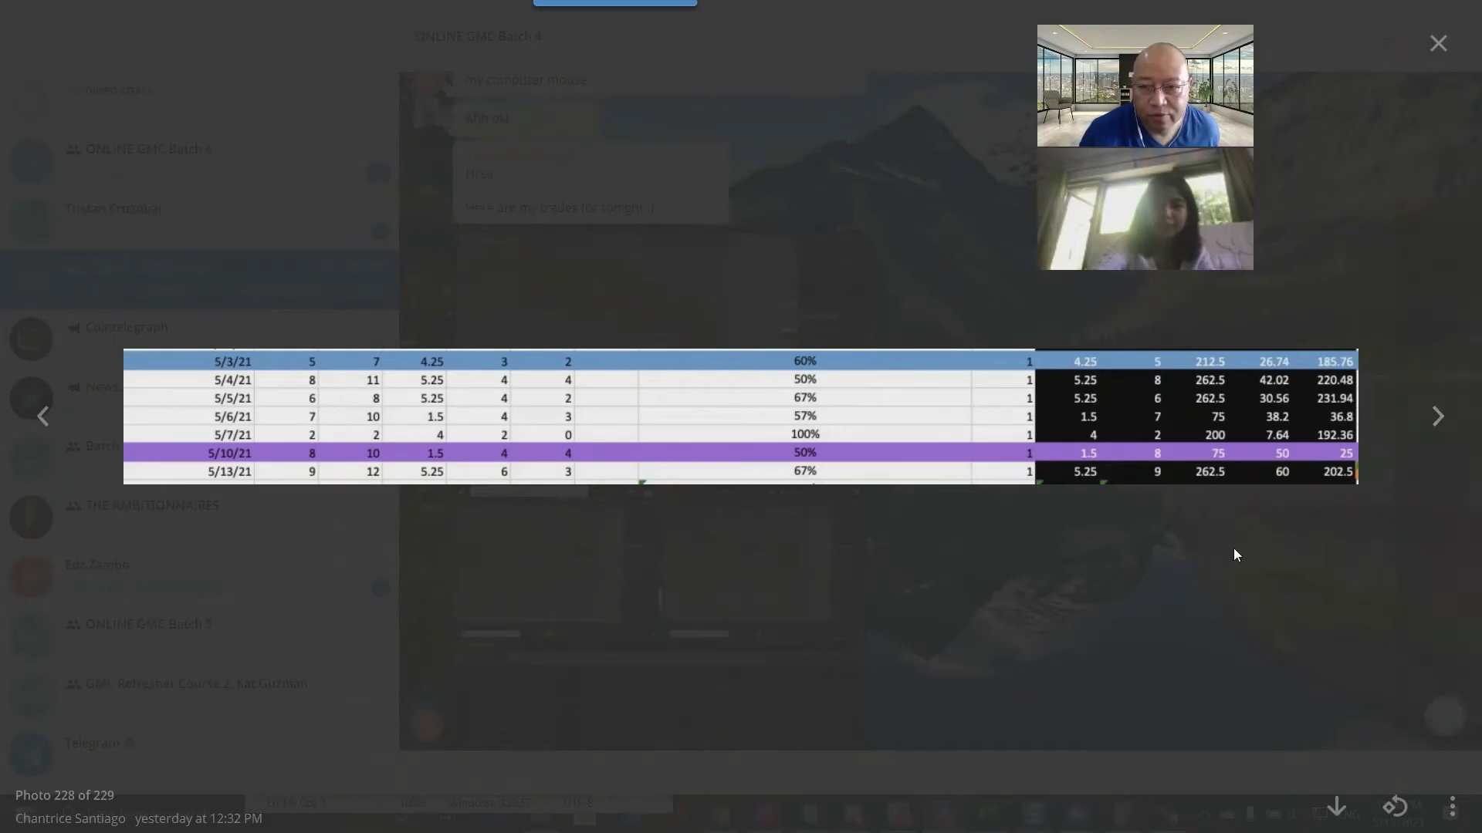
Move to photo 92 of 93, the ES 06-21 chart annotated 'body of the trend'
click(1438, 417)
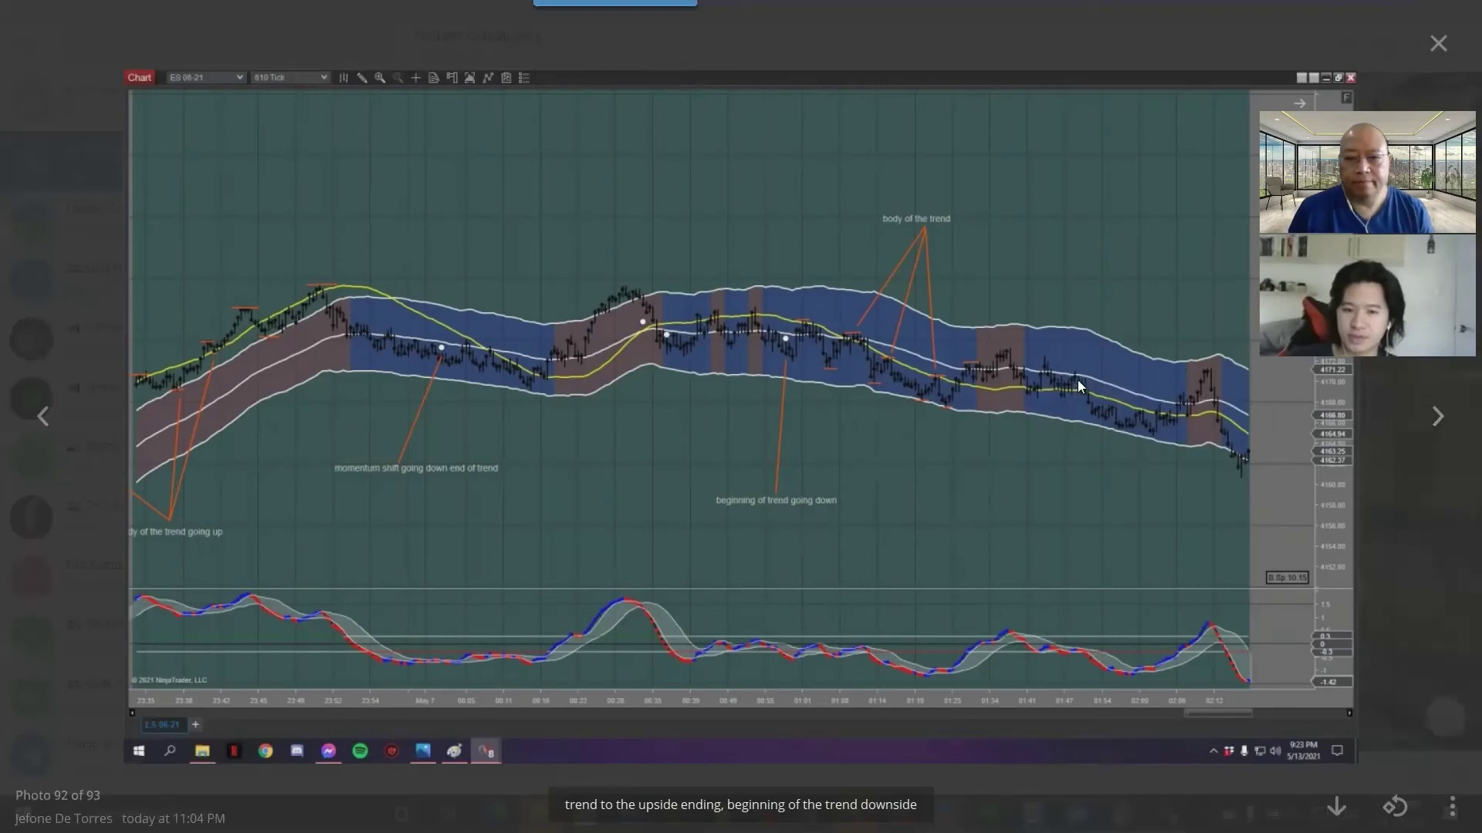
Advance to photo 93 of 93, the downtrend chart marking its beginning and momentum shifts
click(1435, 419)
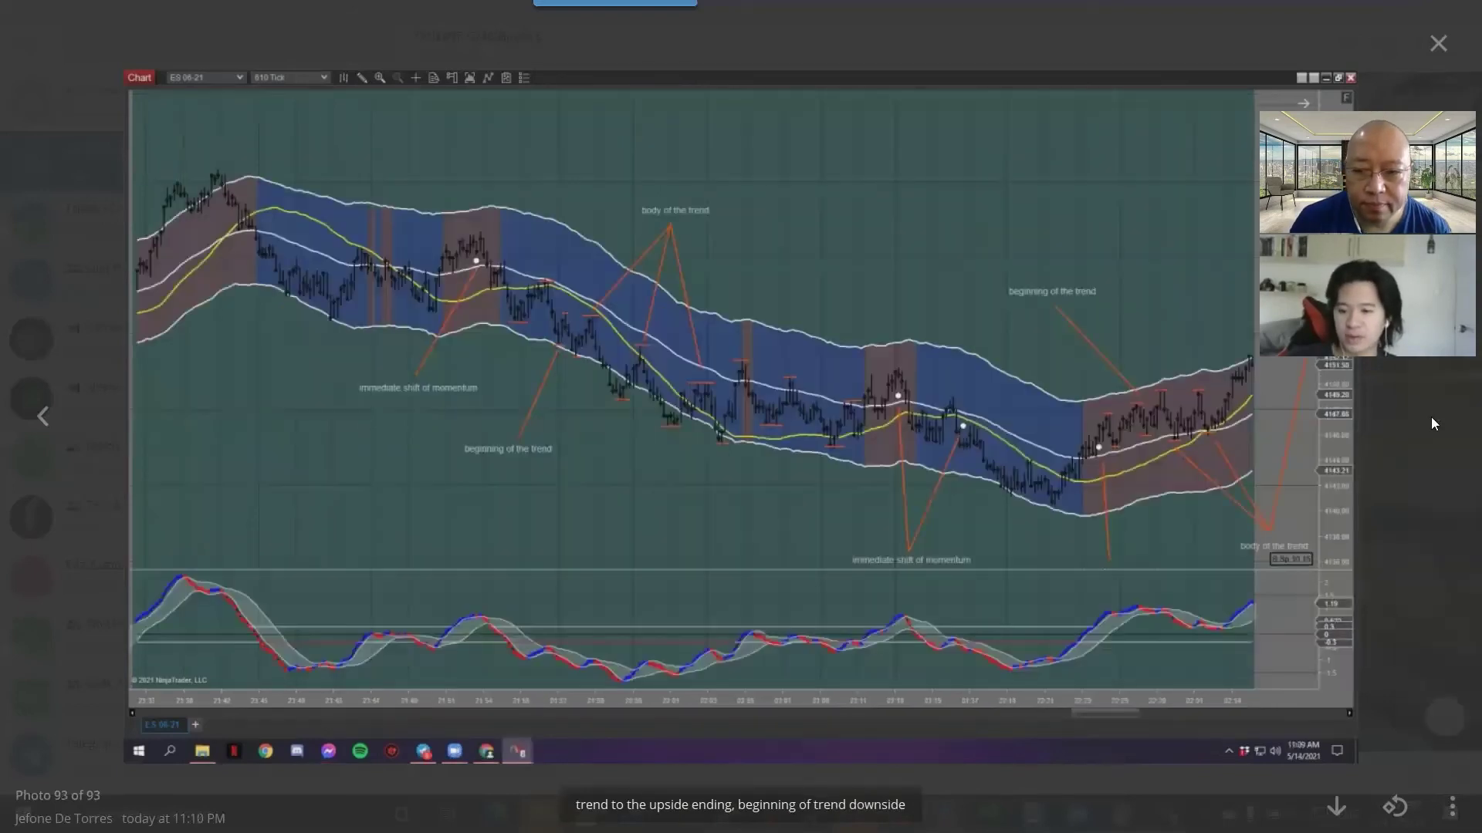